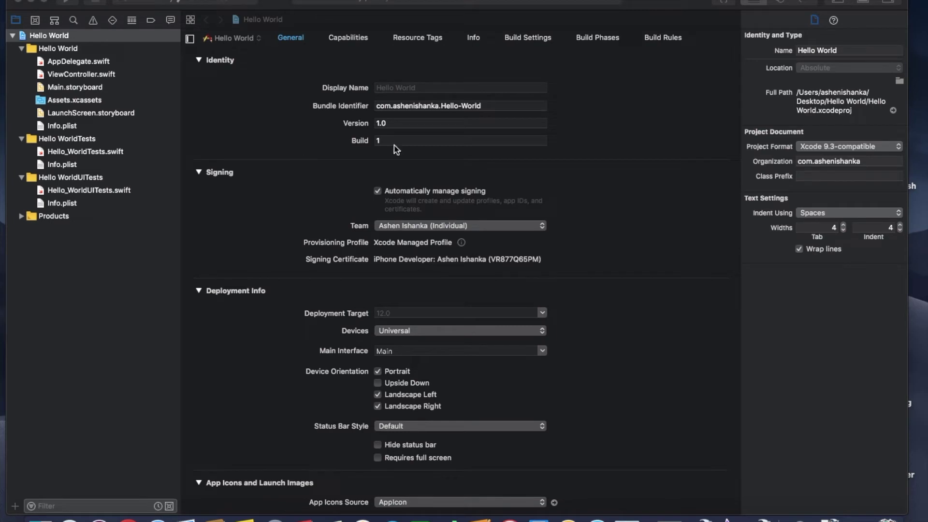
Step: Bring the Hello World project window forward and show the Window menu
click(657, 135)
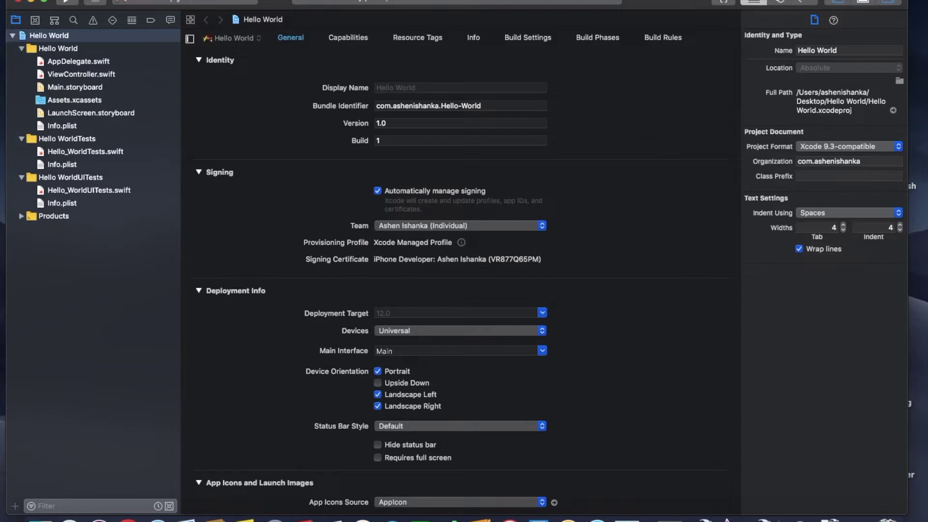
click(450, 0)
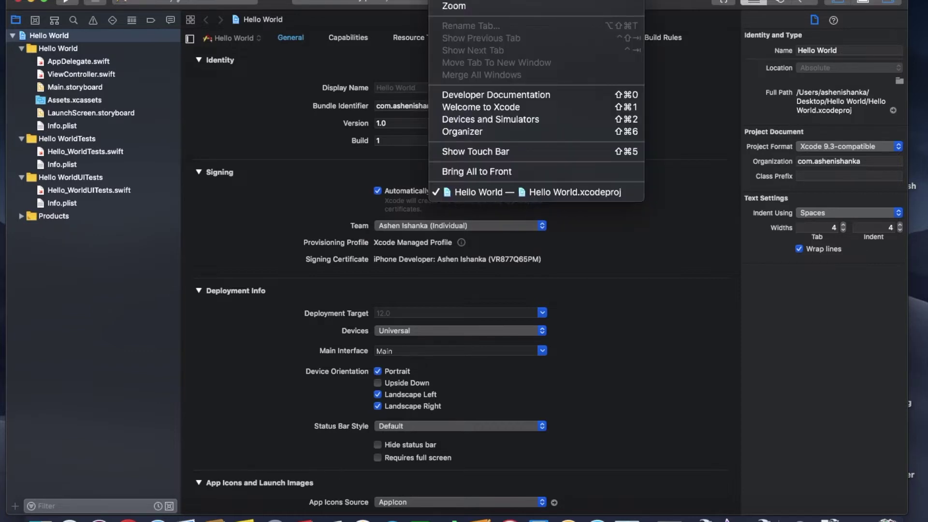
Step: In Devices and Simulators, inspect the actions for the iPhone 6 Plus and iPhone 6 simulators
click(548, 121)
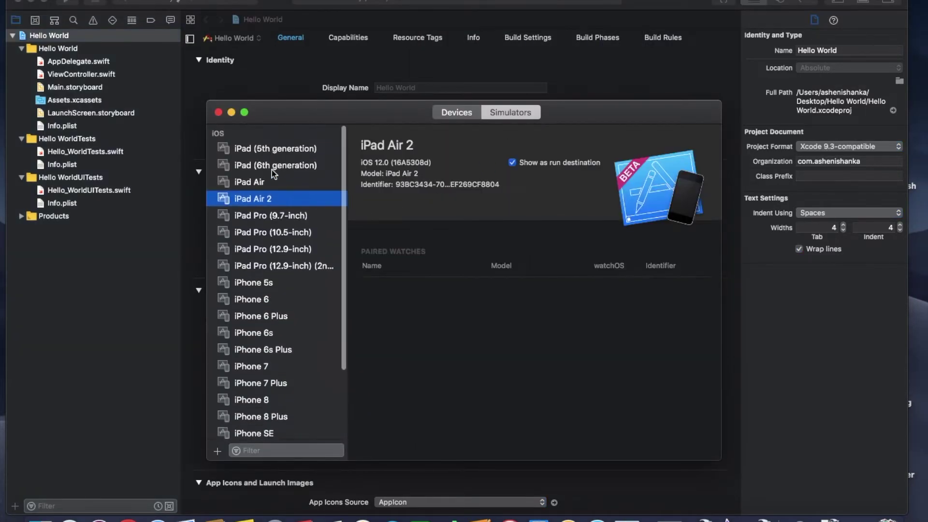
scroll(272, 170, down, 5)
scroll(272, 170, up, 1)
click(264, 232)
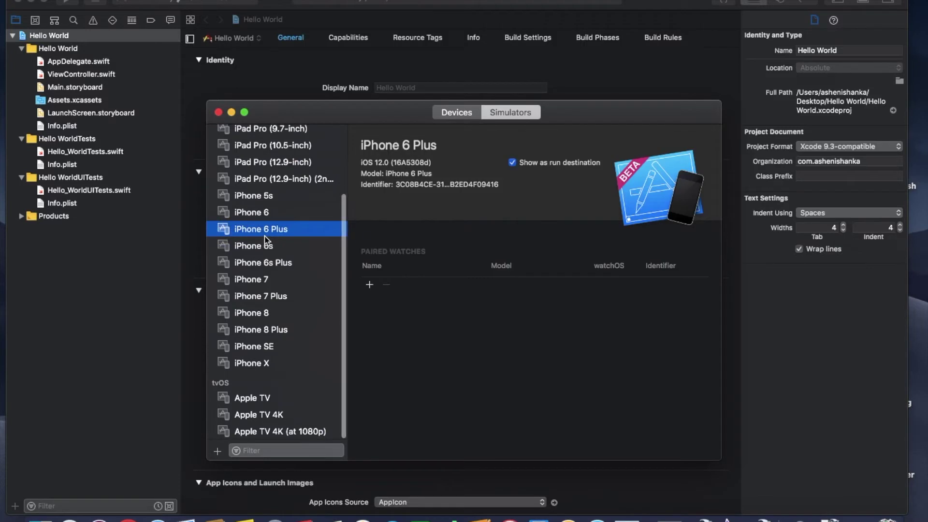
right_click(265, 236)
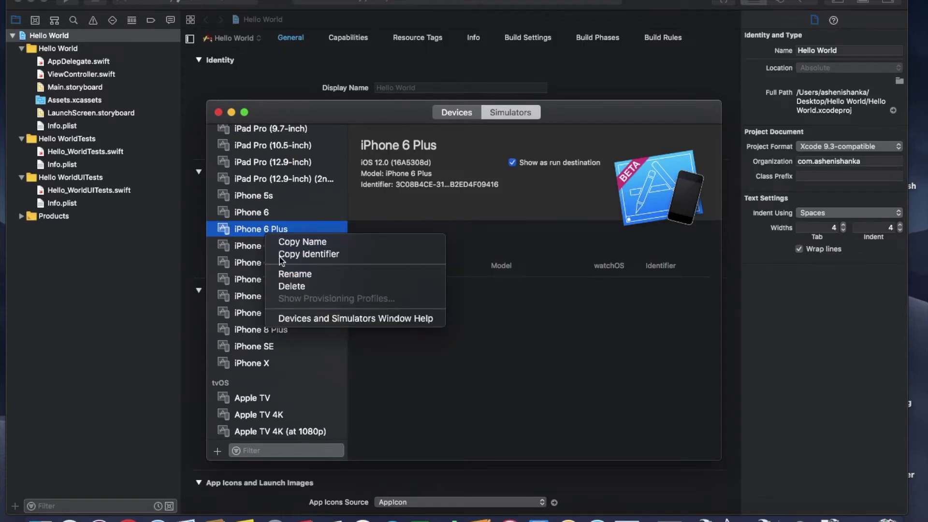
click(249, 215)
right_click(248, 213)
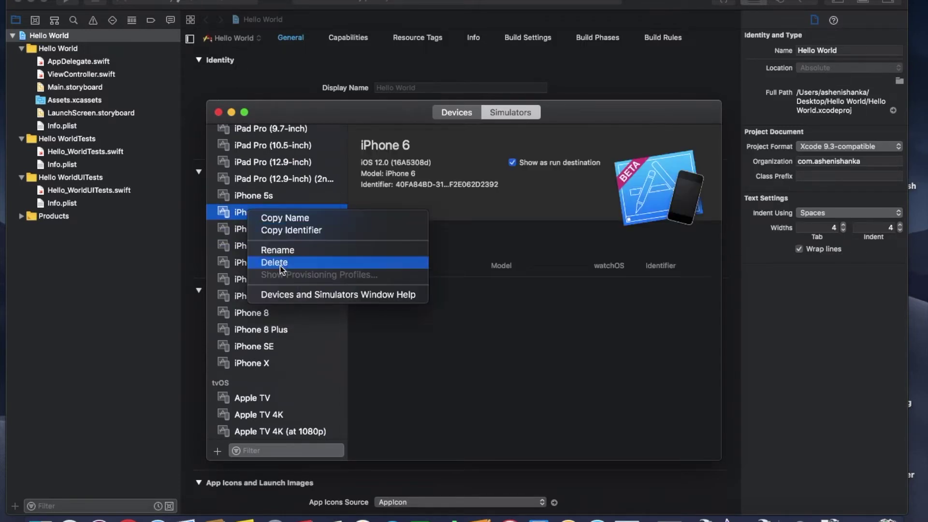
Step: Browse the physical Devices list, return to Simulators, and begin adding a new simulator
click(576, 316)
click(443, 117)
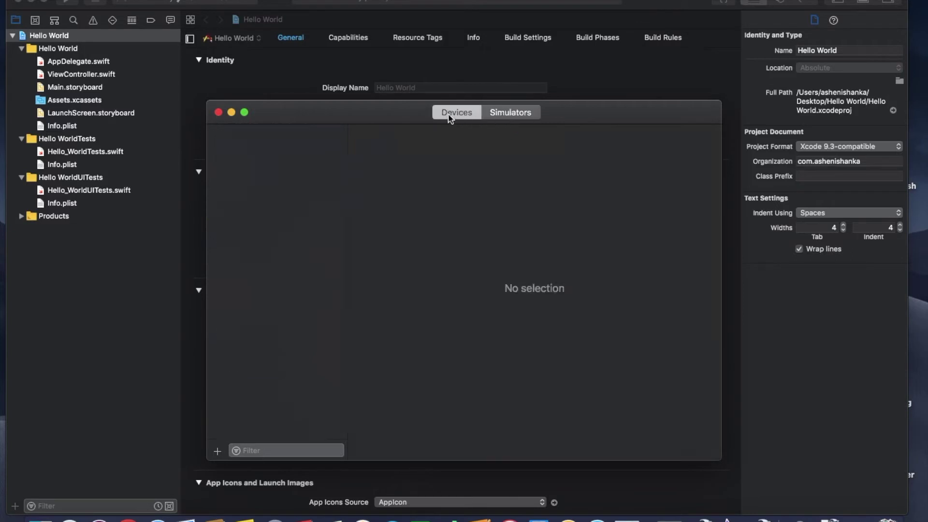
click(511, 115)
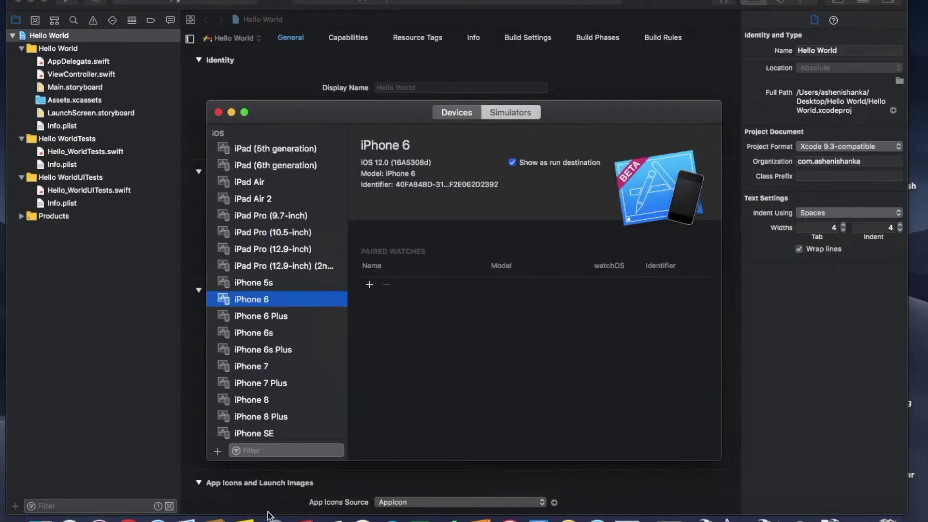
click(218, 452)
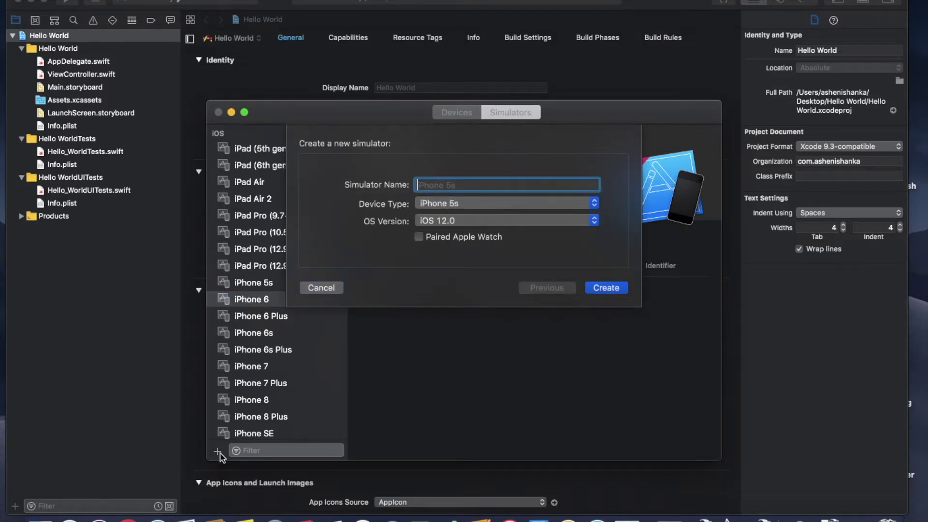
Step: Review the OS Version and Device Type choices, leave iPhone 5s selected, and cancel the simulator
click(447, 222)
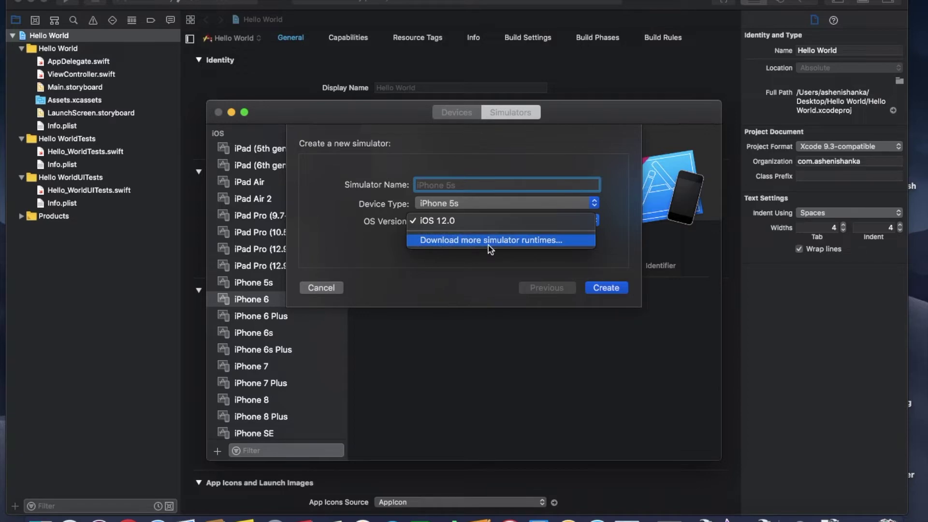
click(377, 255)
click(458, 203)
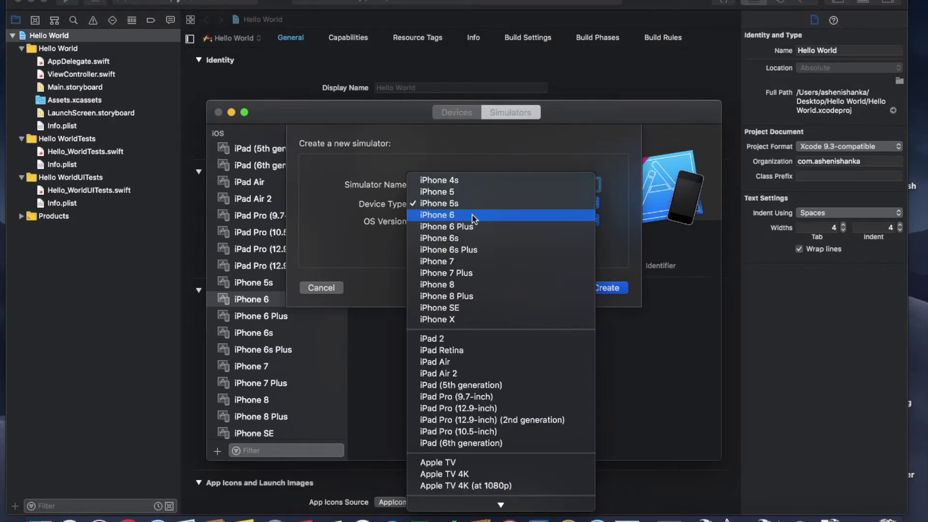
click(377, 244)
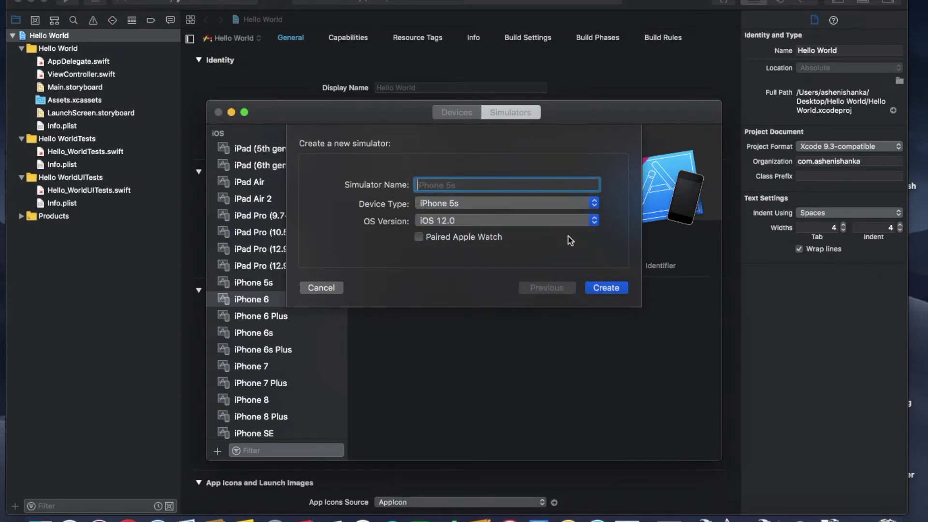
click(322, 288)
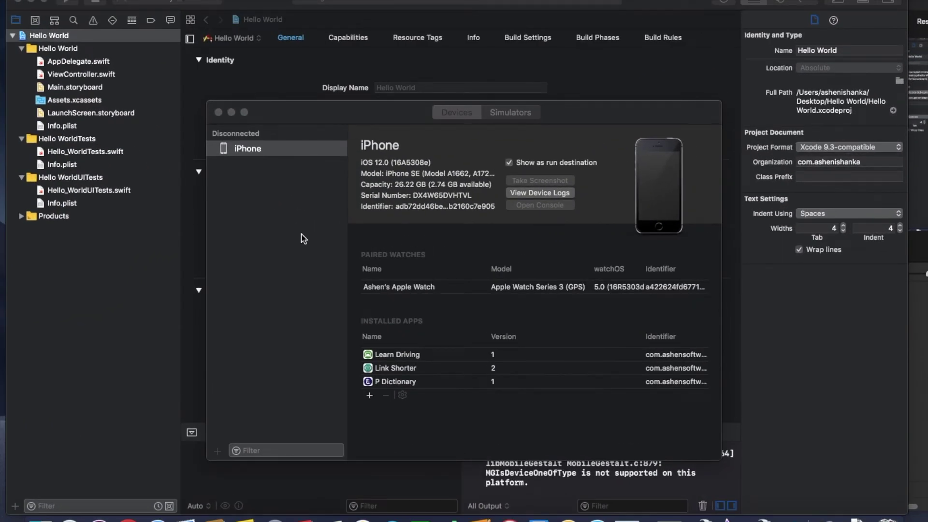
Step: Inspect the connected iPhone, begin adding a device, then close Devices and Simulators with Cmd+W
click(303, 239)
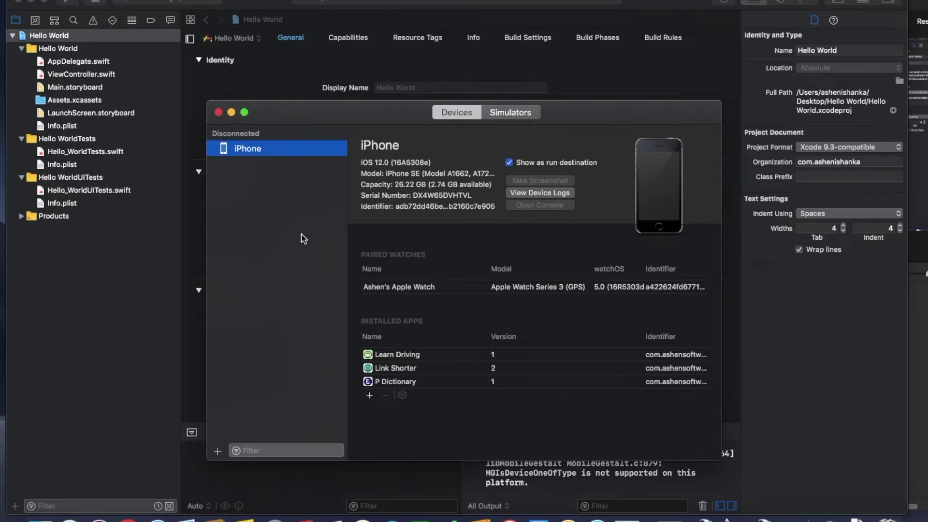
click(218, 453)
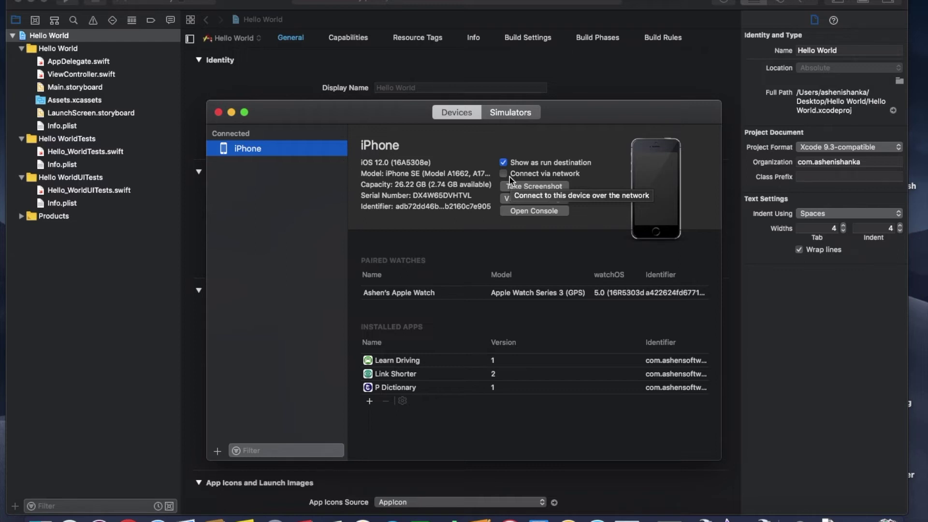
key(super+w)
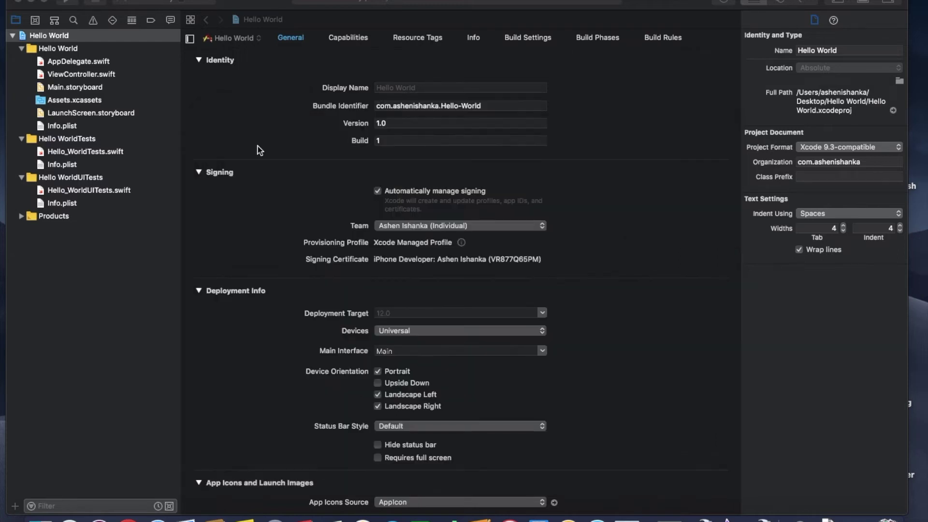
Step: Set the run destination to the iPhone 8 simulator and build and run Hello World
click(275, 121)
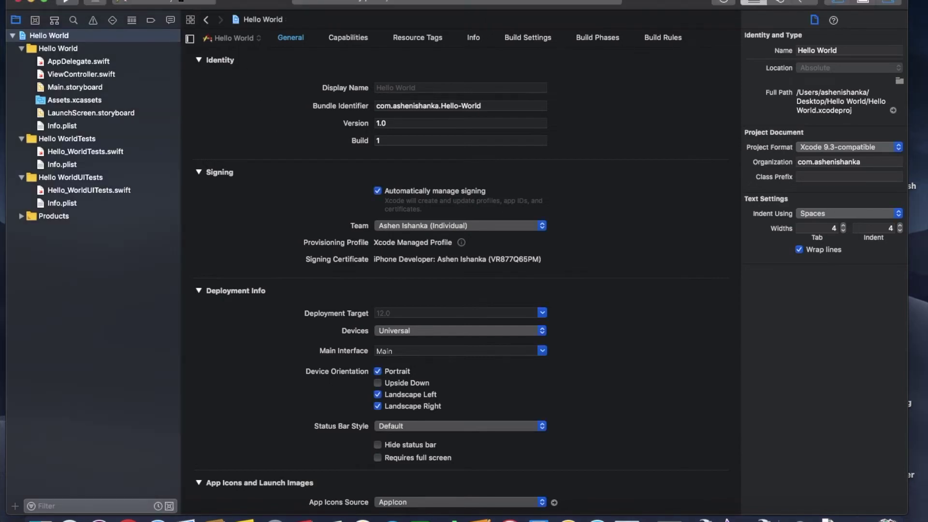
click(191, 5)
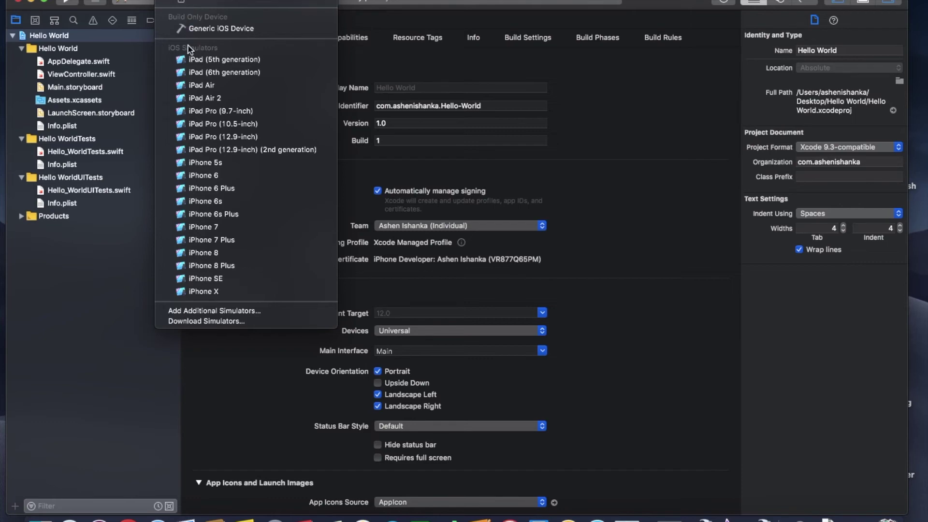
click(206, 255)
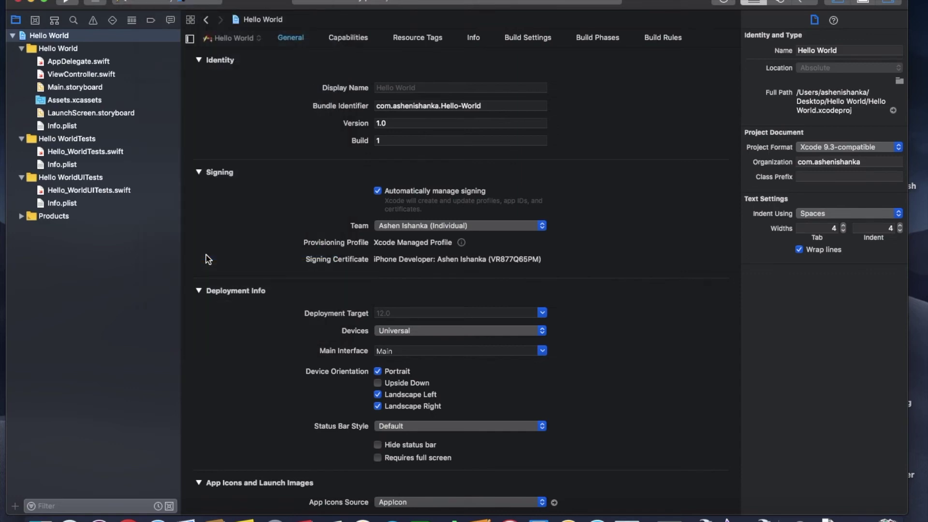
click(64, 4)
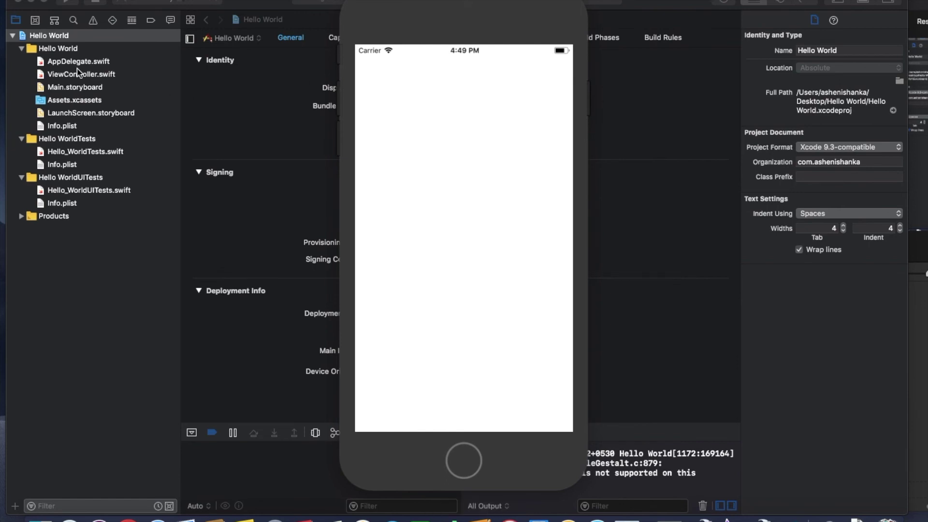
Step: After the app launches on the iPhone 8 simulator, bring up Main.storyboard from the project navigator
click(84, 87)
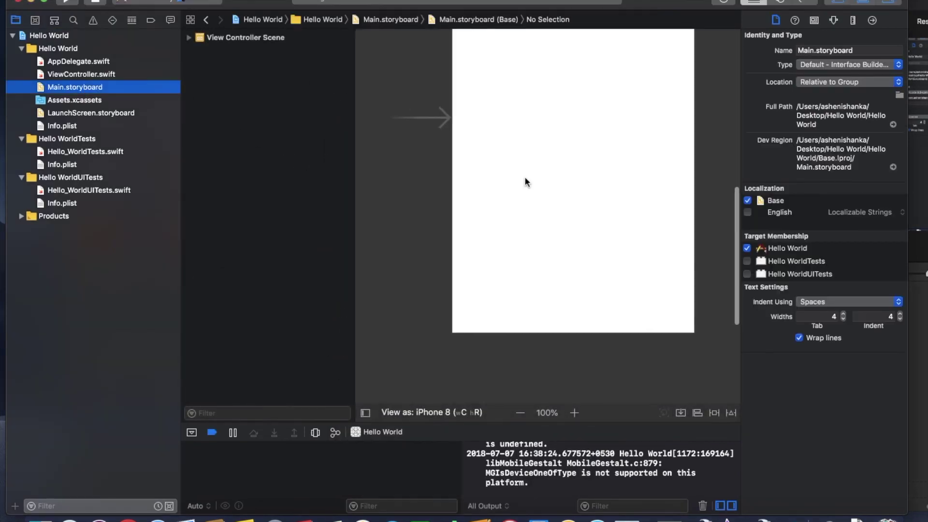
scroll(525, 177, up, 3)
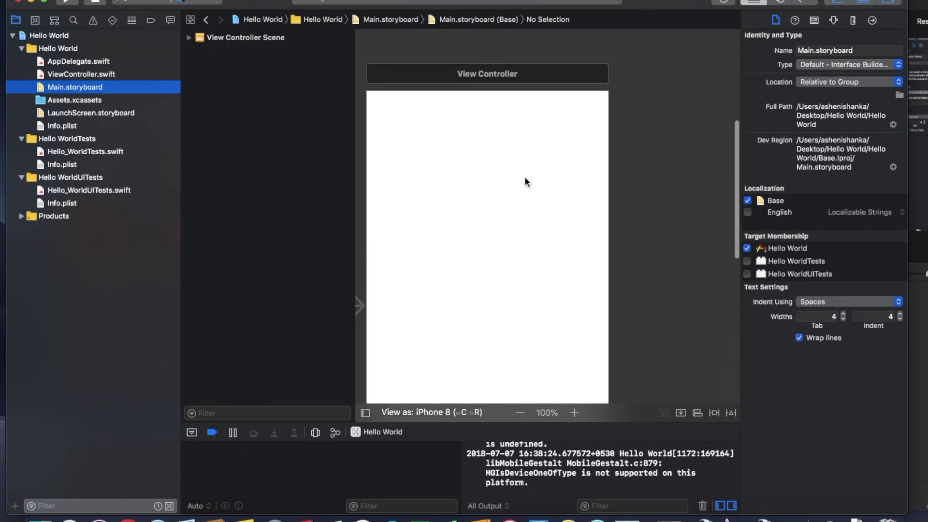